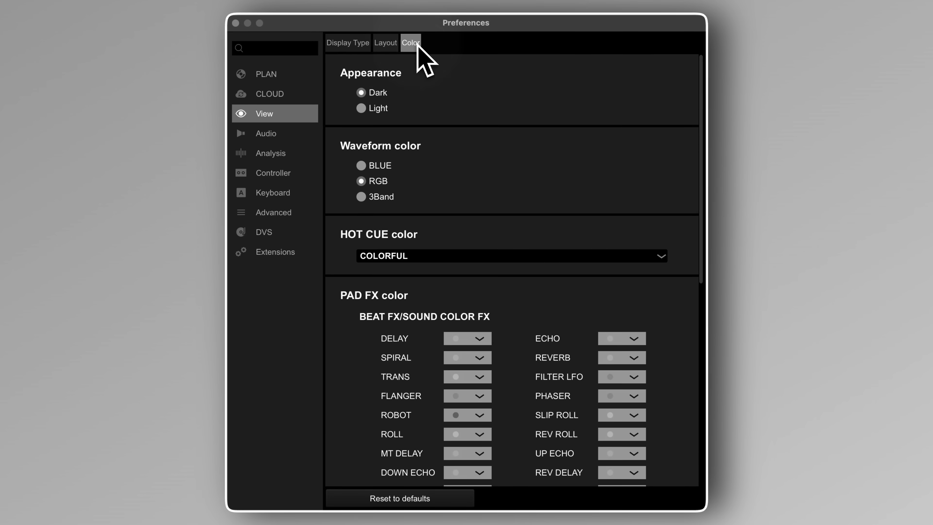
Look through the Audio, Analysis and Controller preference pages, then switch on CUE creation during analysis
{"action": "left_click", "coordinate": [264, 133]}
{"action": "left_click", "coordinate": [398, 39]}
{"action": "left_click", "coordinate": [270, 153]}
{"action": "left_click", "coordinate": [399, 40]}
{"action": "left_click", "coordinate": [271, 171]}
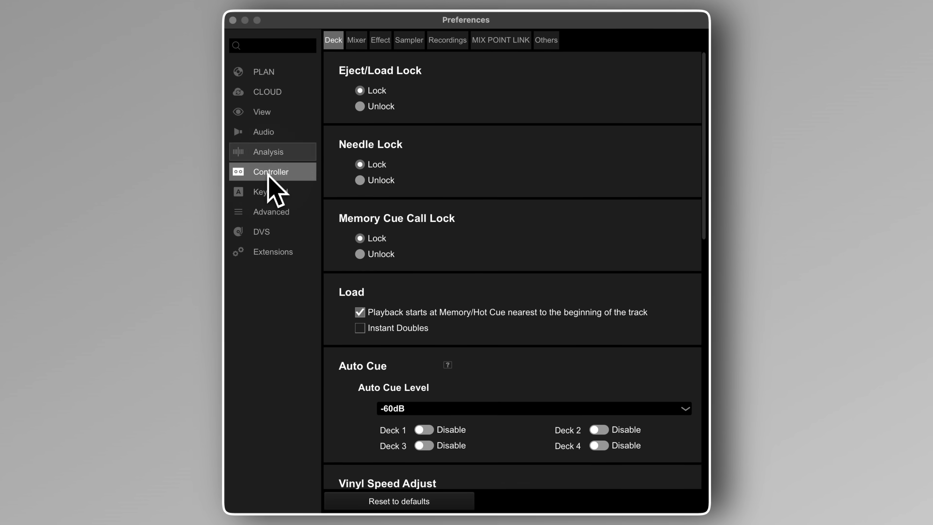
{"action": "left_click", "coordinate": [356, 40]}
{"action": "left_click", "coordinate": [409, 39]}
{"action": "left_click", "coordinate": [501, 40]}
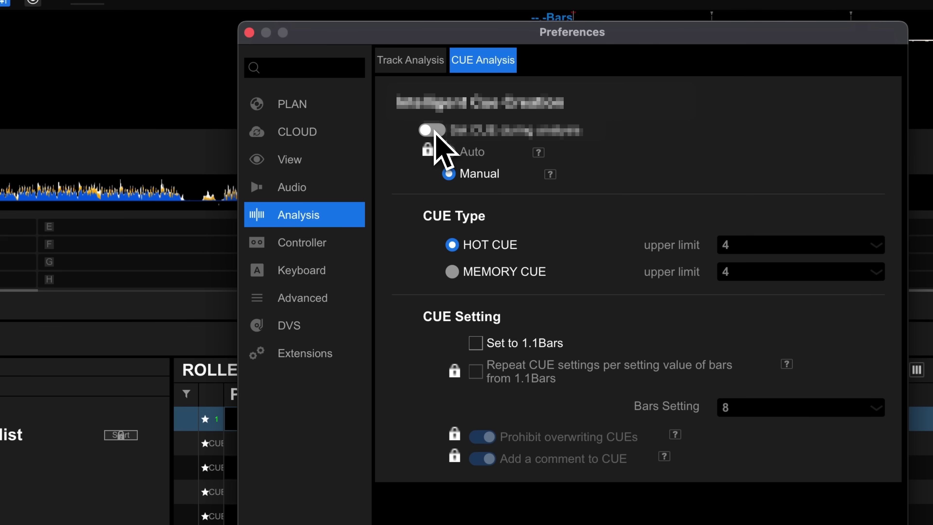
{"action": "left_click", "coordinate": [433, 130]}
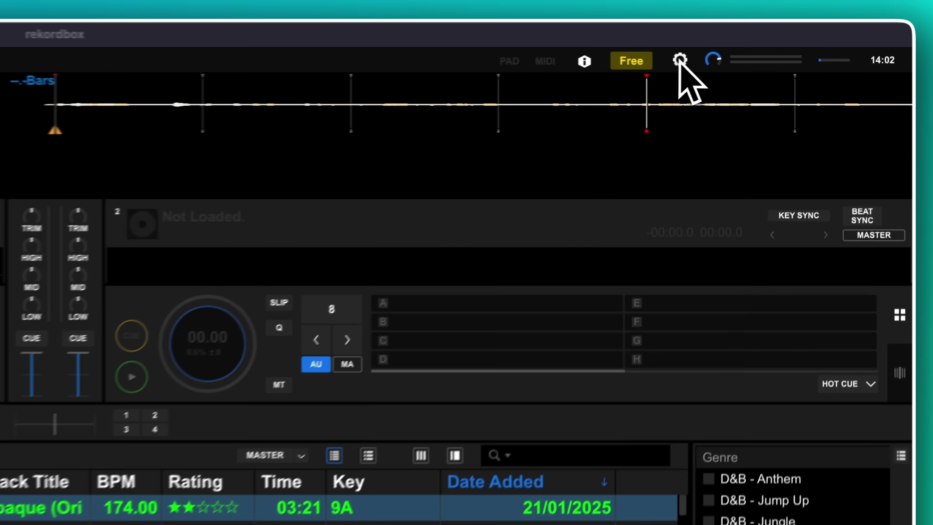
{"action": "left_click", "coordinate": [793, 56]}
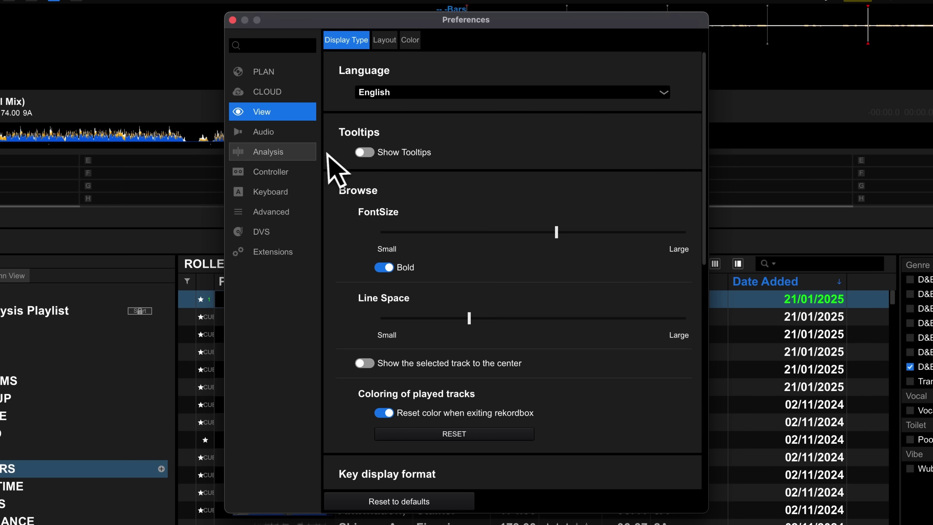
{"action": "left_click", "coordinate": [304, 154]}
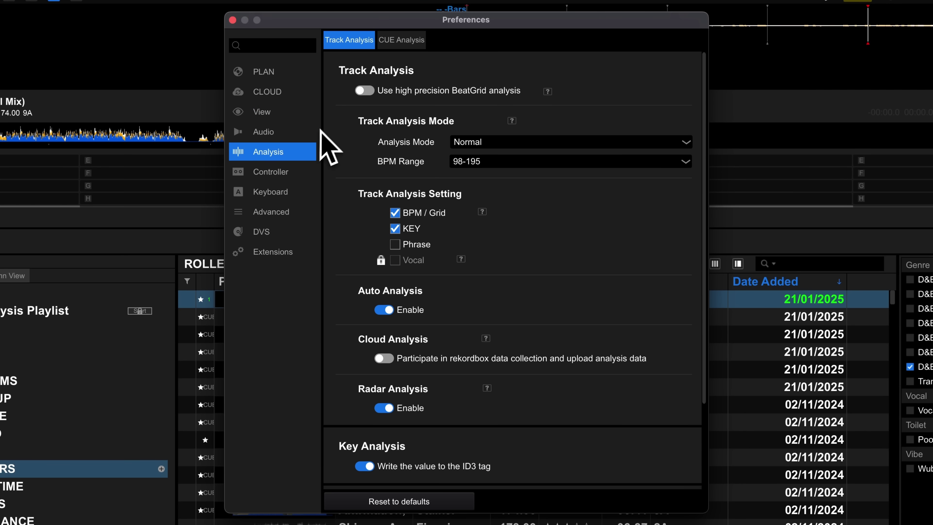
{"action": "left_click", "coordinate": [402, 39]}
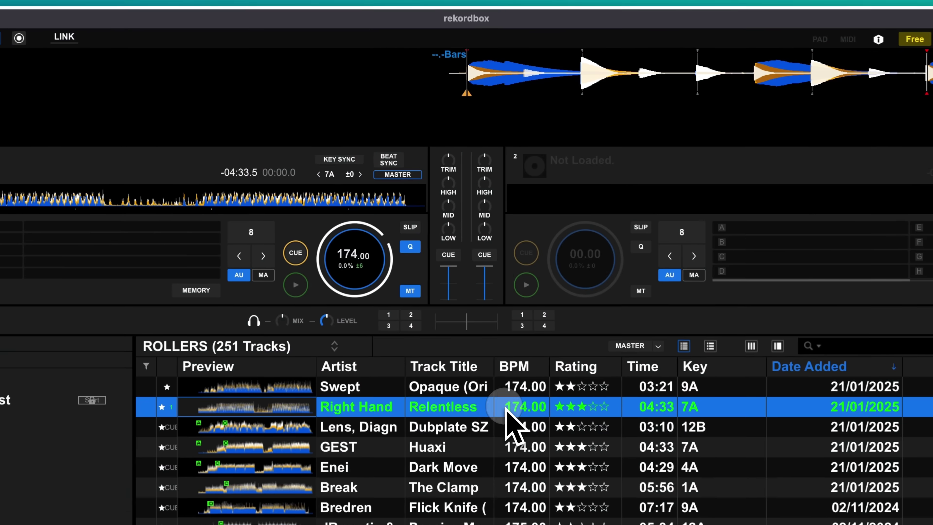
Re-analyse the track Relentless with BPM/Grid, KEY and CUE(Manual) checked
{"action": "right_click", "coordinate": [506, 412]}
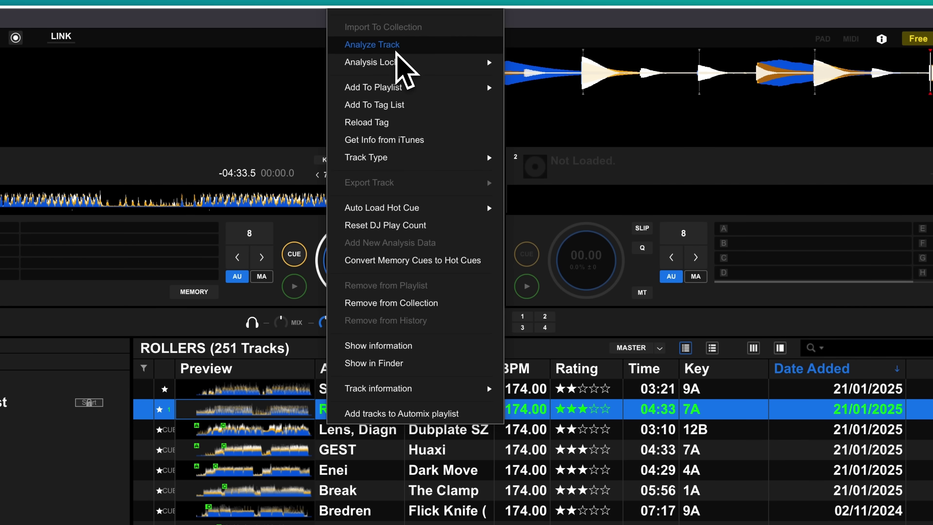
{"action": "left_click", "coordinate": [393, 45]}
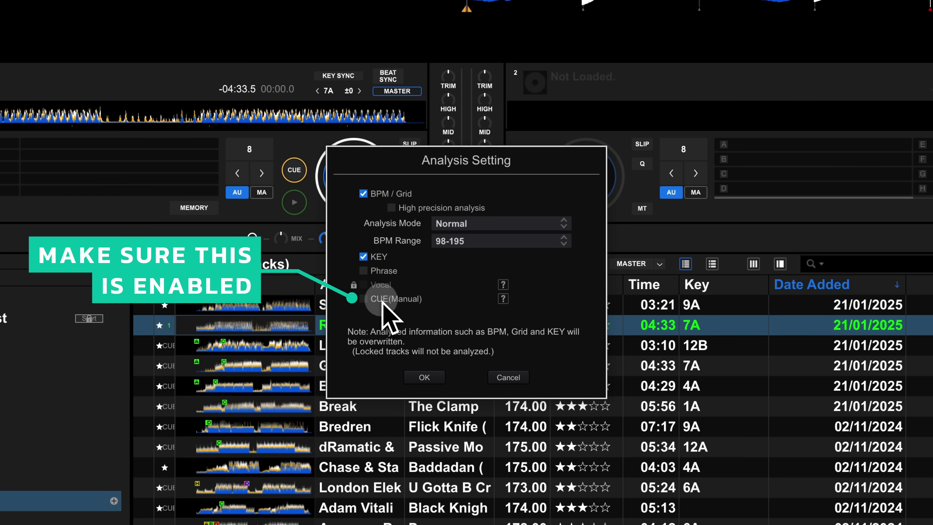
{"action": "left_click", "coordinate": [424, 377]}
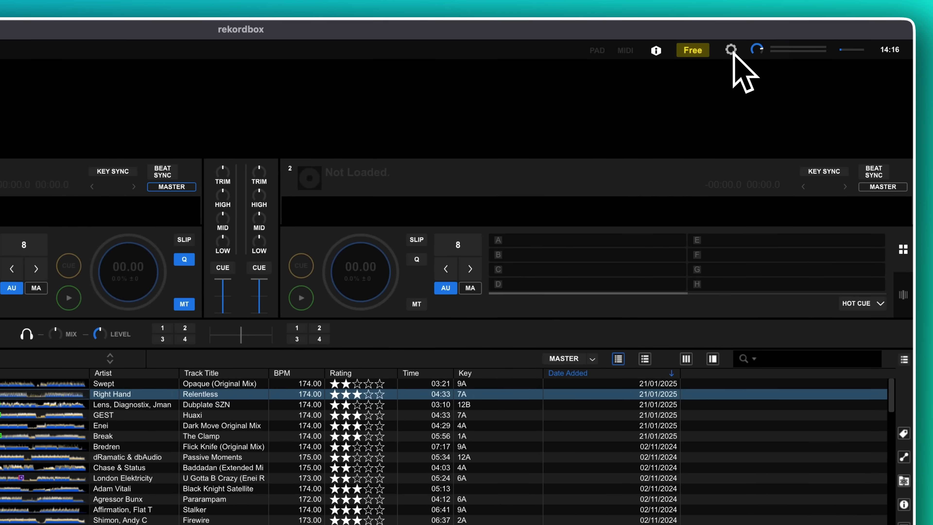
In View preferences, raise FontSize toward Large, turn on Bold, and widen Line Space to about midway
{"action": "left_click", "coordinate": [731, 49]}
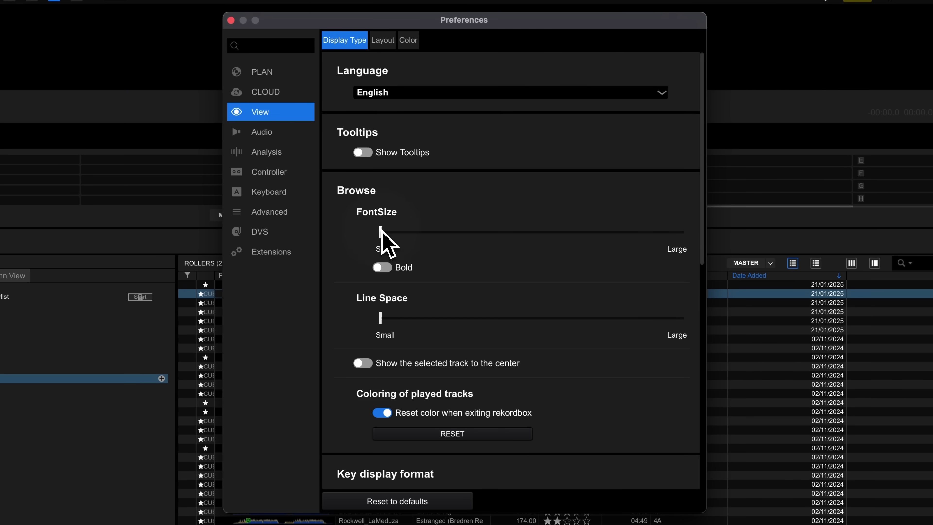
{"action": "left_click_drag", "start_coordinate": [381, 231], "coordinate": [510, 259]}
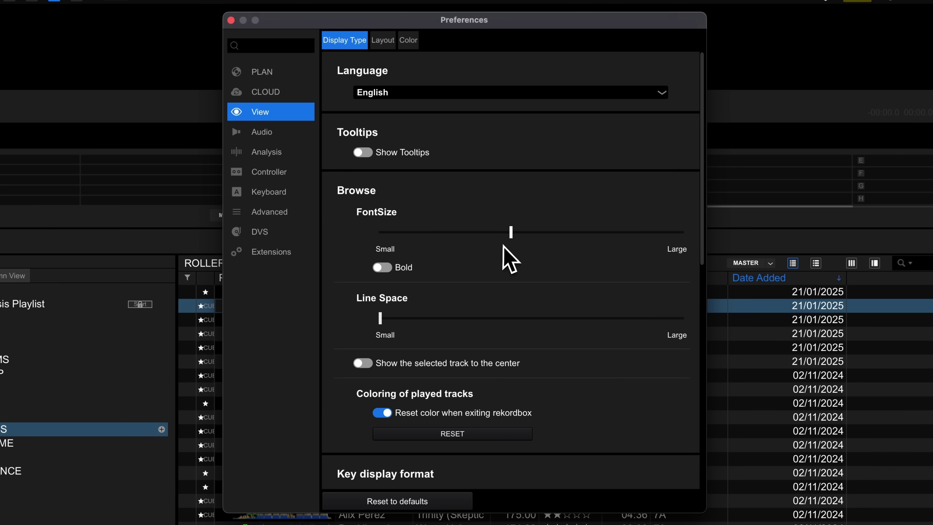
{"action": "left_click", "coordinate": [384, 269]}
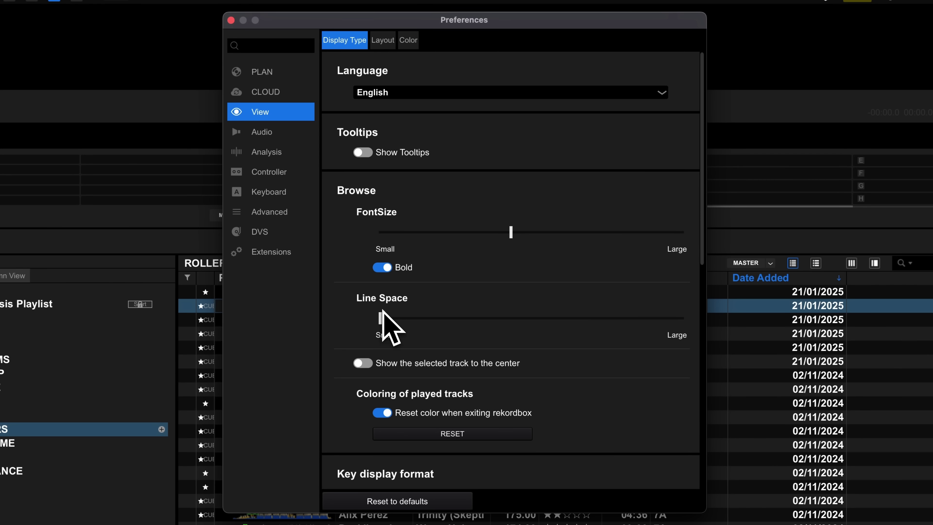
{"action": "left_click_drag", "start_coordinate": [381, 318], "coordinate": [468, 318]}
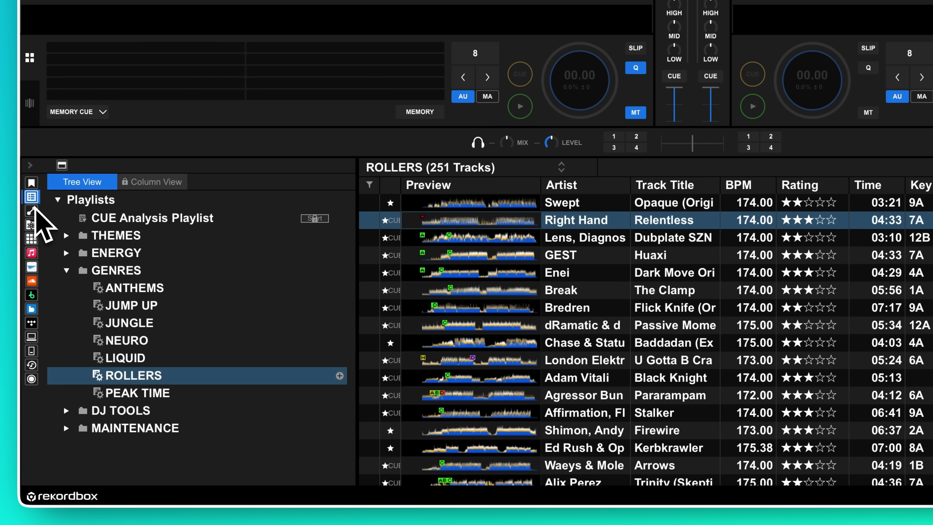
Look through the Track Suggestion, Sampler, iTunes and SoundCloud sources in the browser
{"action": "left_click", "coordinate": [32, 224]}
{"action": "left_click", "coordinate": [31, 239]}
{"action": "left_click", "coordinate": [31, 252]}
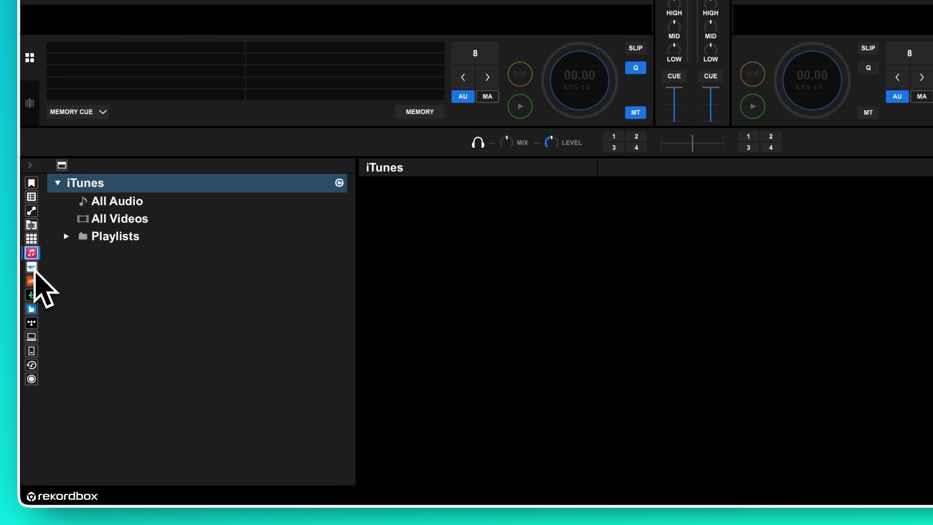
{"action": "left_click", "coordinate": [31, 281]}
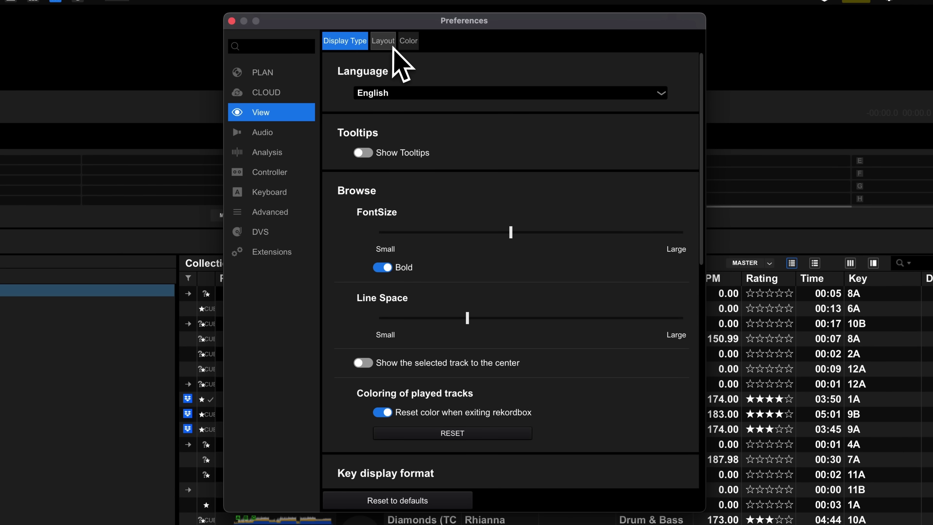
Hide iTunes, Inflyte, SoundCloud and Beatsource from the Media Browser layout, then close Preferences
{"action": "left_click", "coordinate": [383, 41]}
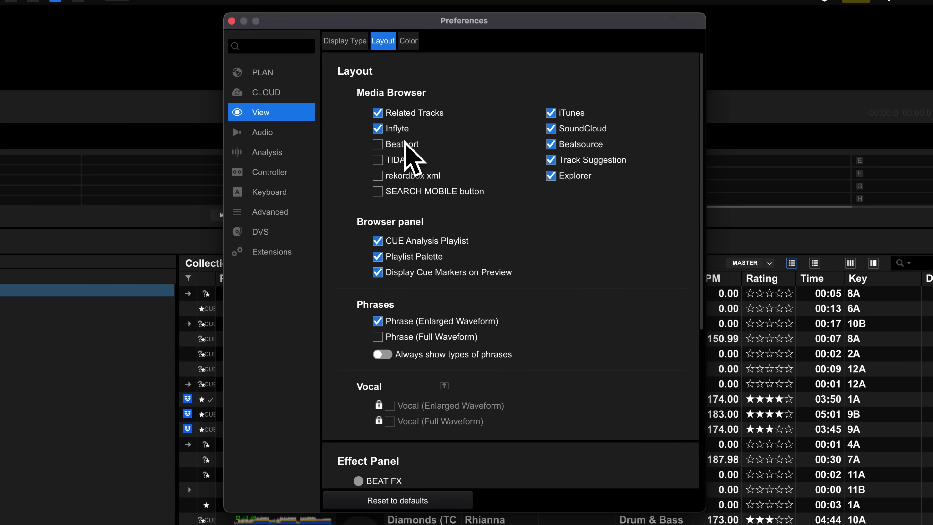
{"action": "left_click", "coordinate": [552, 113]}
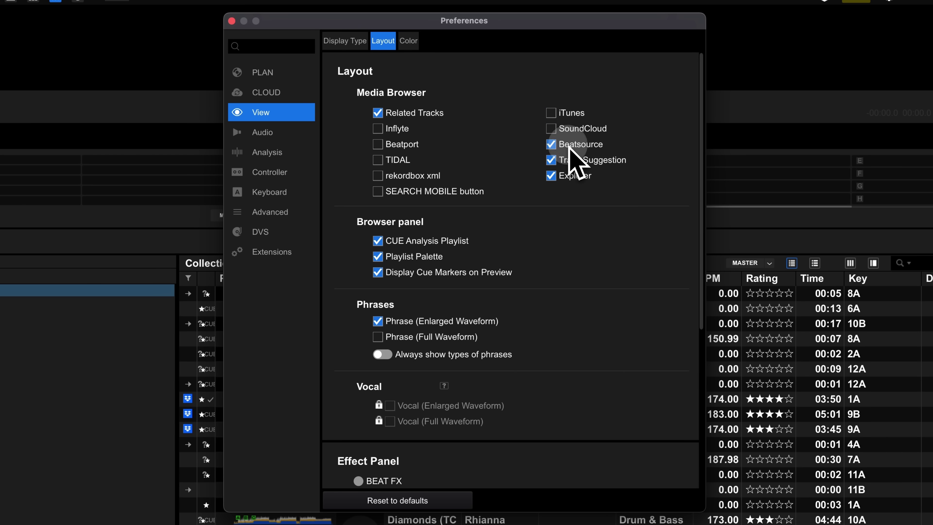
{"action": "left_click", "coordinate": [232, 21]}
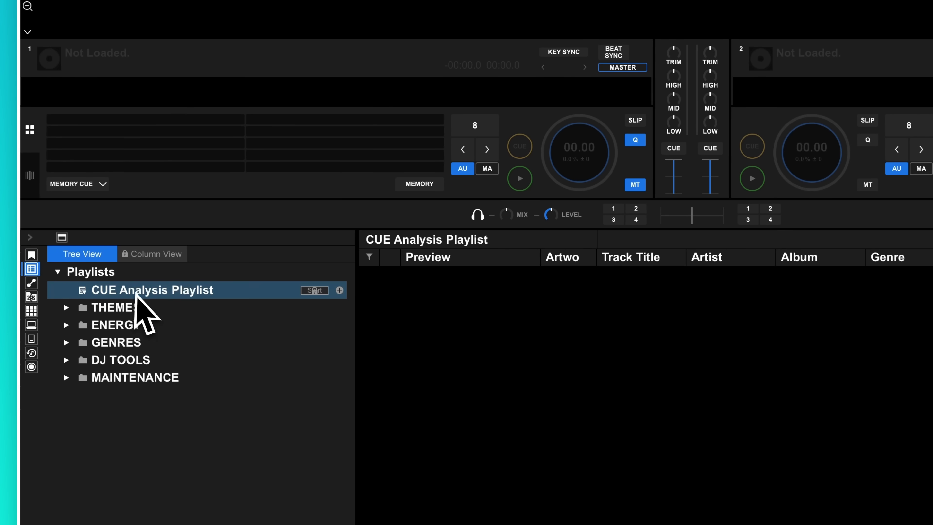
After viewing the CUE Analysis Playlist, uncheck it under Browser panel in View > Layout
{"action": "left_click", "coordinate": [143, 294]}
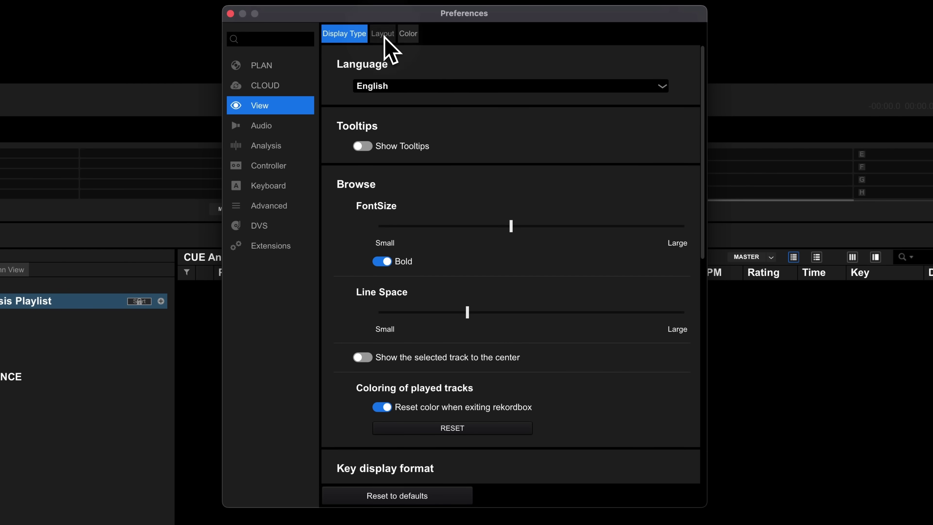
{"action": "left_click", "coordinate": [384, 35]}
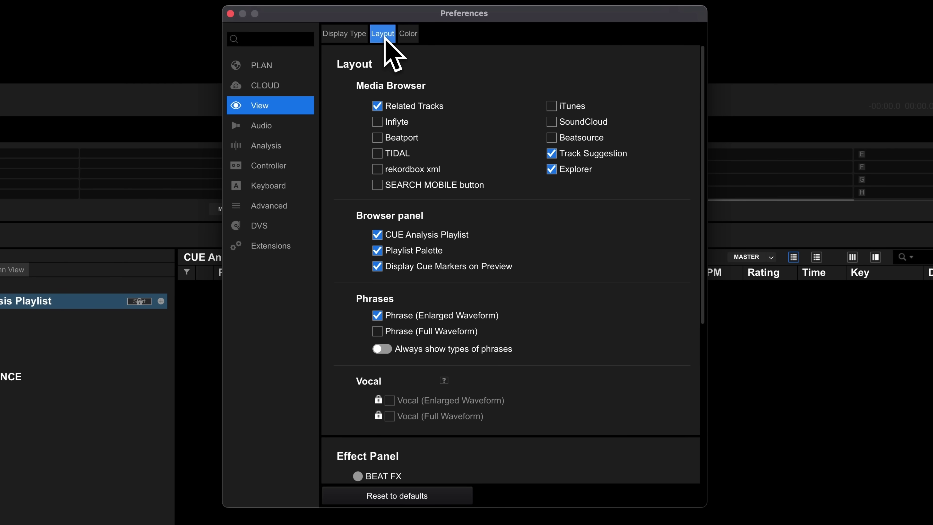
{"action": "left_click", "coordinate": [378, 236]}
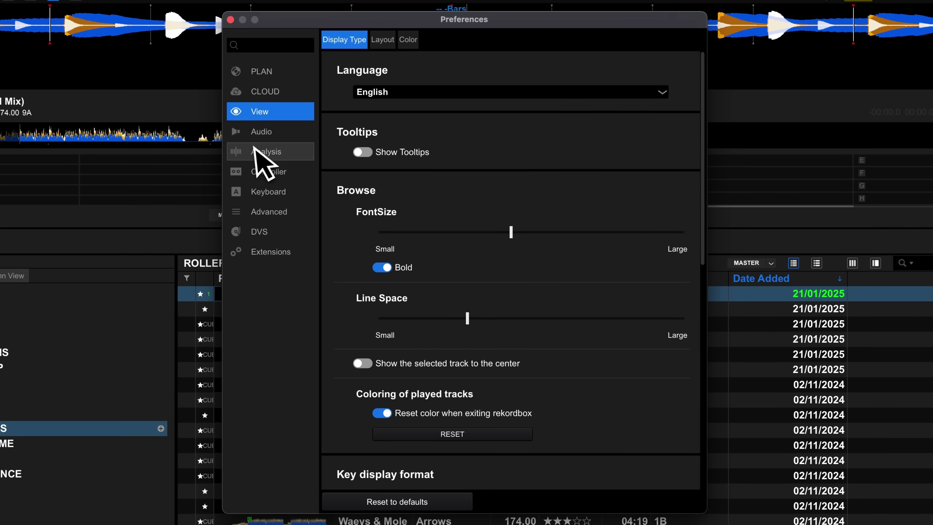
Turn on high precision BeatGrid analysis, keeping Normal mode, the 98-195 BPM range and KEY analysis
{"action": "left_click", "coordinate": [253, 152]}
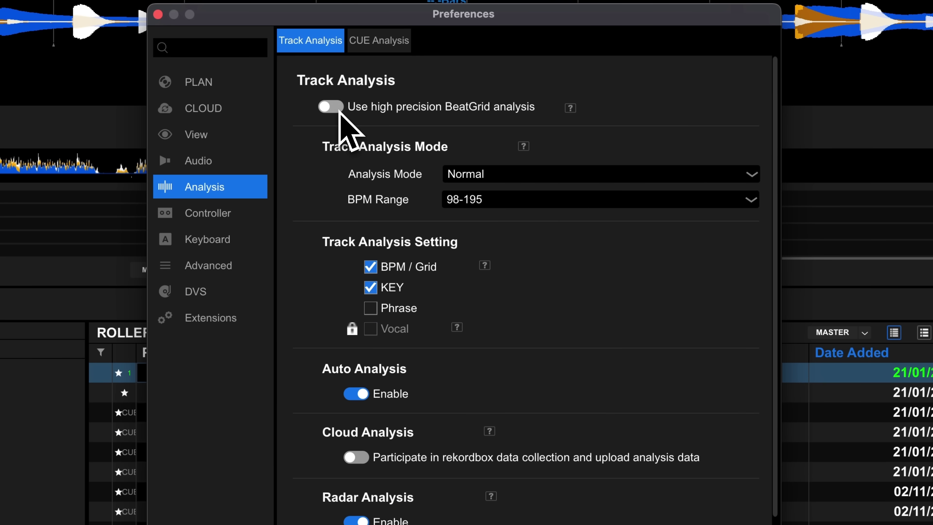
{"action": "left_click", "coordinate": [339, 112]}
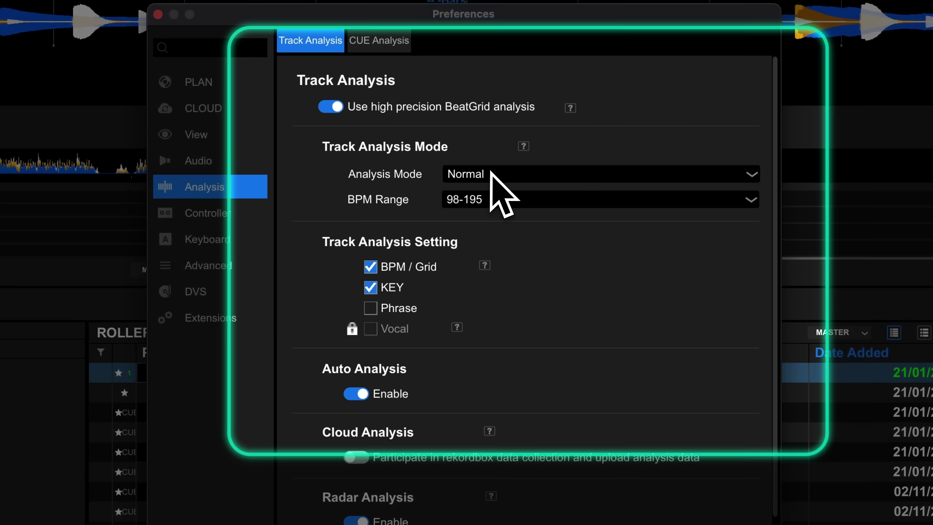
{"action": "left_click", "coordinate": [493, 176]}
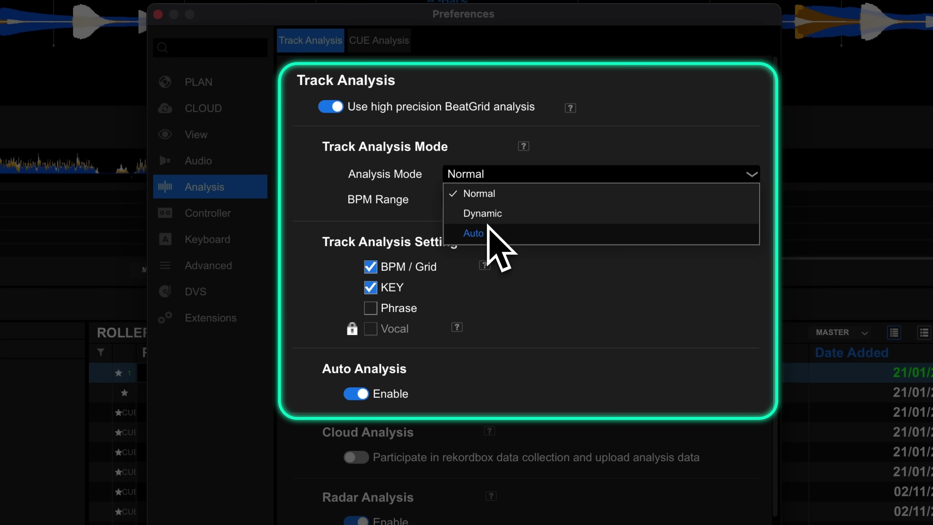
{"action": "left_click", "coordinate": [485, 194]}
{"action": "left_click", "coordinate": [486, 201]}
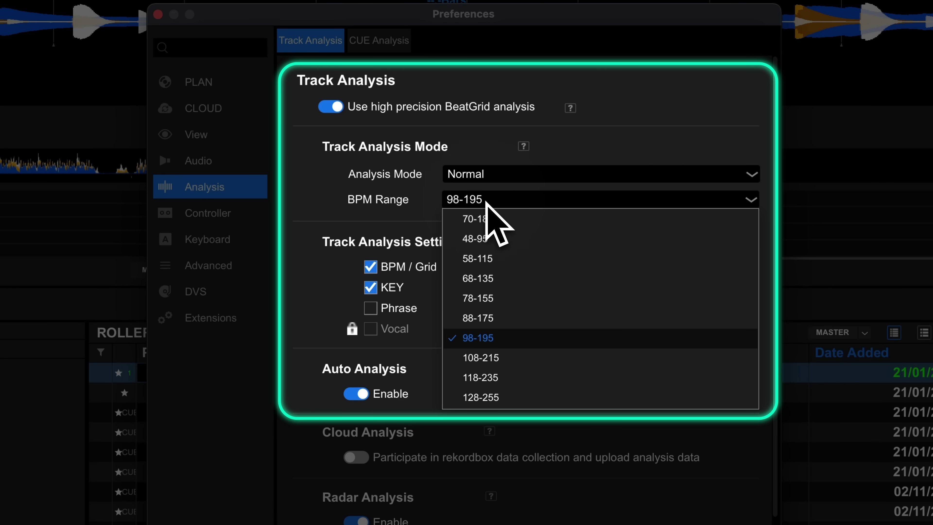
{"action": "left_click", "coordinate": [494, 339]}
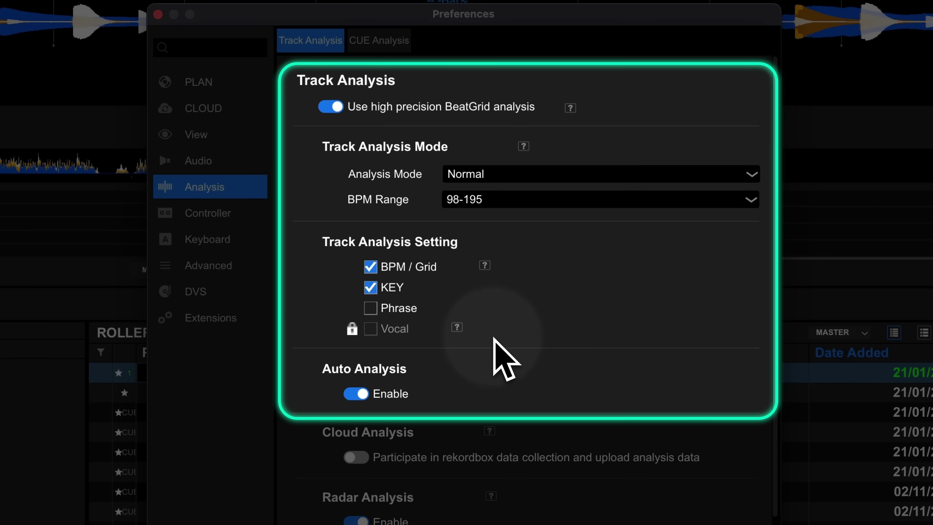
{"action": "left_click", "coordinate": [372, 289]}
{"action": "left_click", "coordinate": [374, 289]}
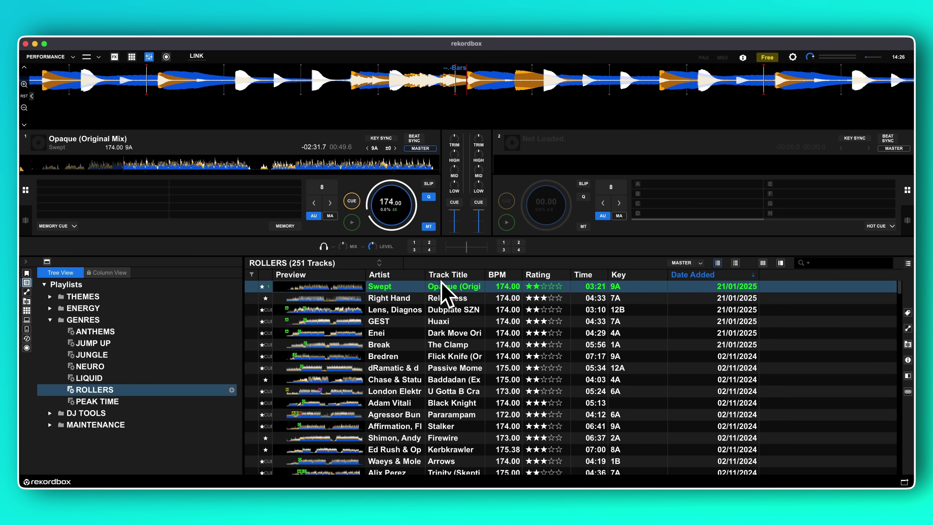
Reanalyse Opaque (Original Mix) with the current analysis settings
{"action": "left_click", "coordinate": [441, 291]}
{"action": "right_click", "coordinate": [441, 291]}
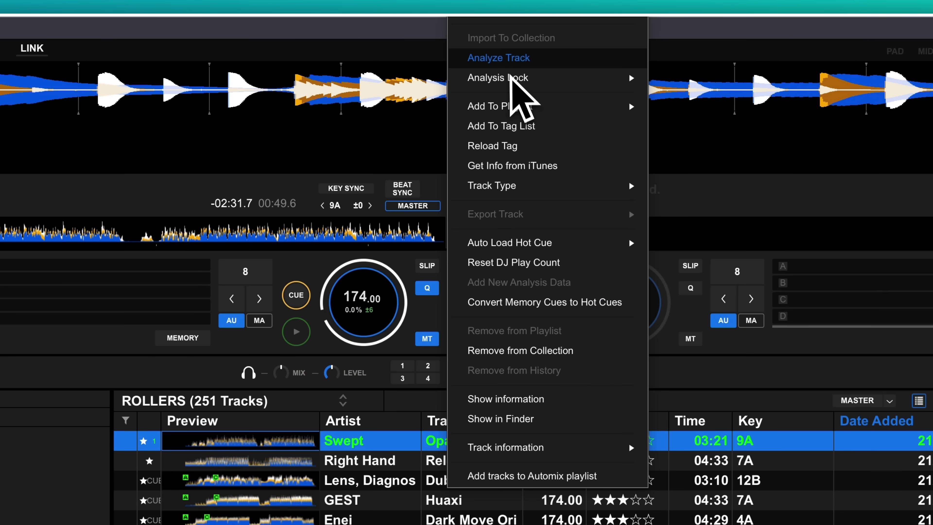
{"action": "left_click", "coordinate": [515, 61]}
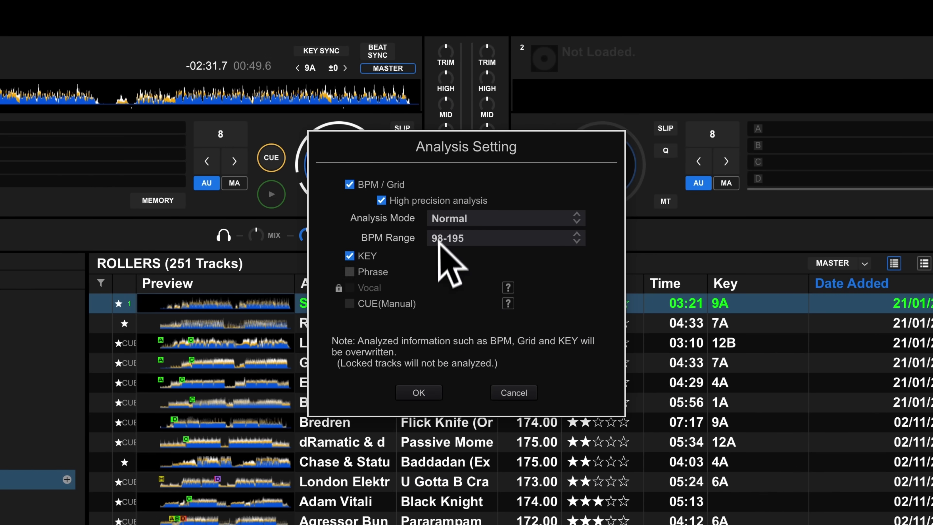
{"action": "left_click", "coordinate": [427, 392]}
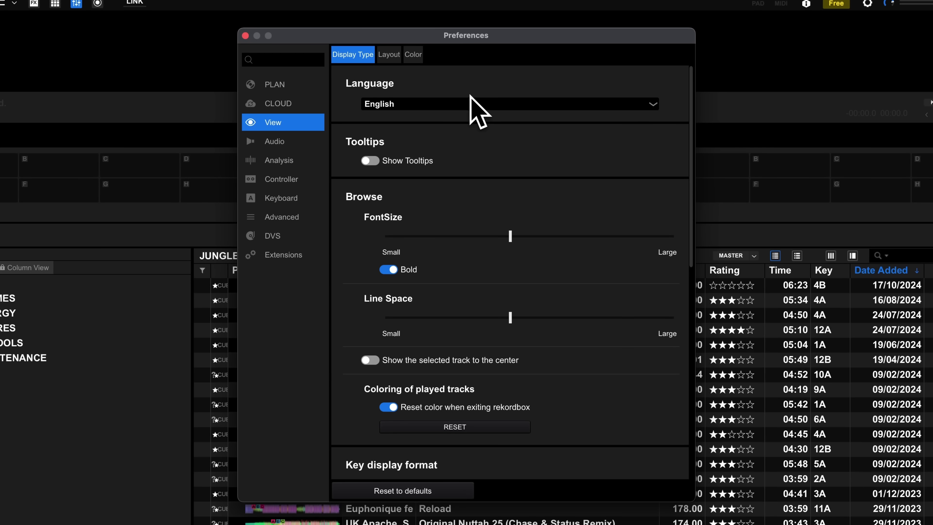
Scroll through the View > Display Type settings, then close Preferences
{"action": "scroll", "coordinate": [440, 110], "scroll_direction": "down", "scroll_amount": 8}
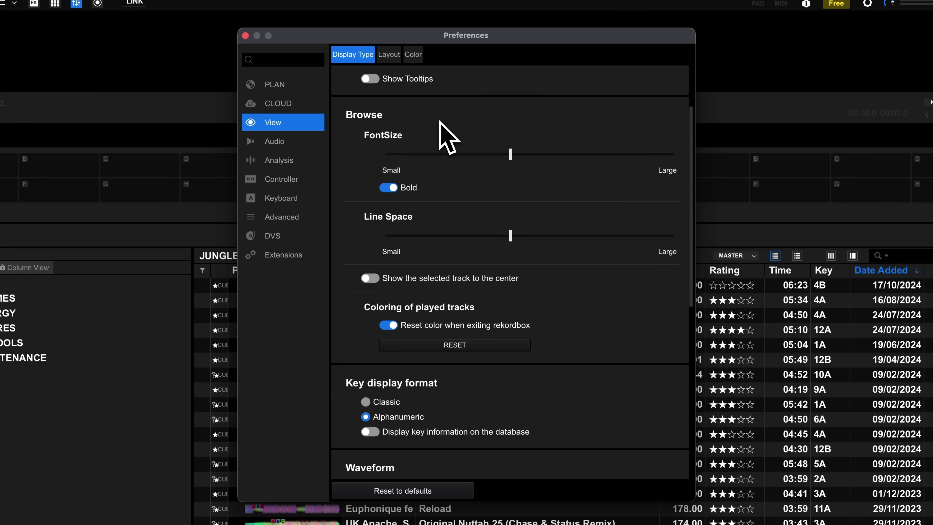
{"action": "scroll", "coordinate": [439, 121], "scroll_direction": "down", "scroll_amount": 8}
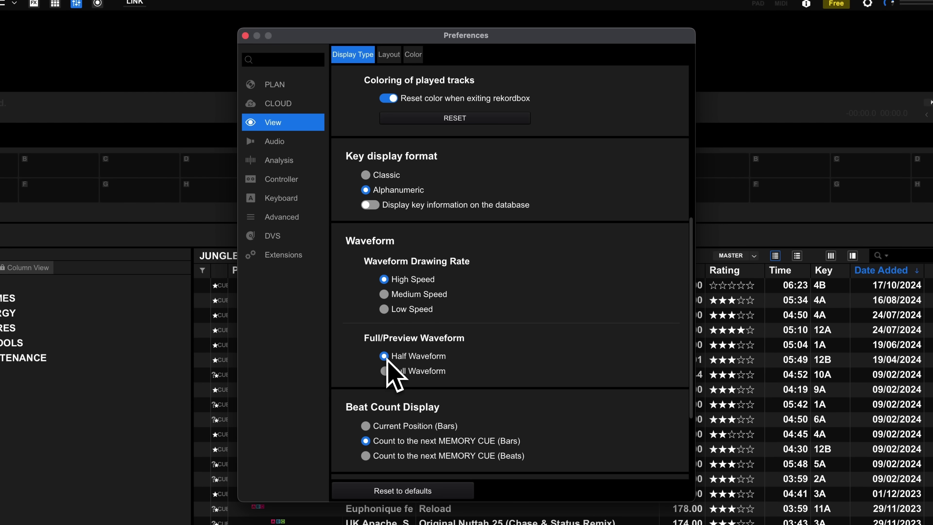
{"action": "left_click", "coordinate": [245, 36]}
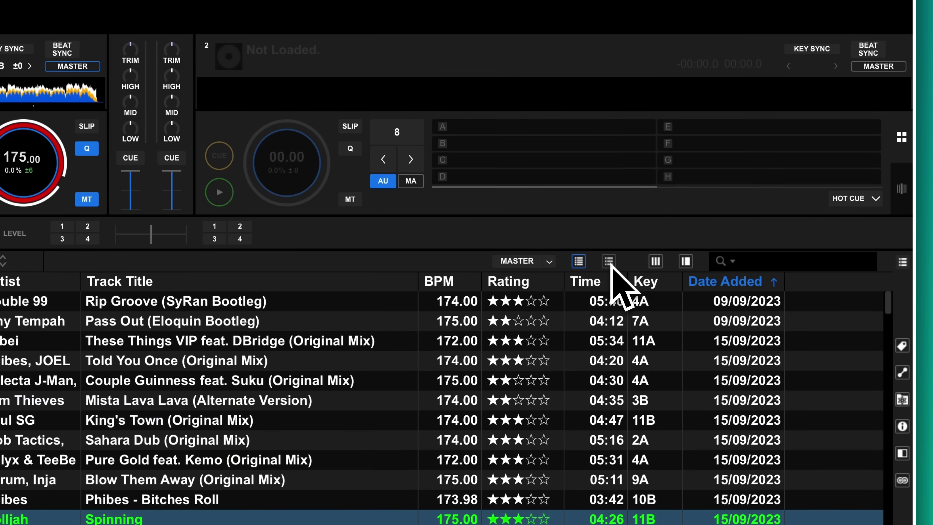
Switch the track list to the preview-and-summary layout and widen the Preview column
{"action": "left_click", "coordinate": [652, 262]}
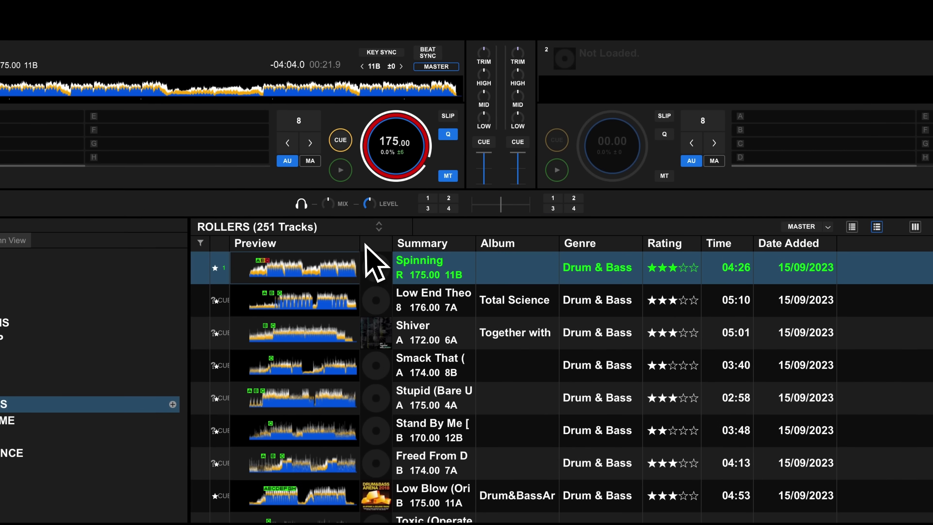
{"action": "left_click_drag", "start_coordinate": [230, 264], "coordinate": [385, 263]}
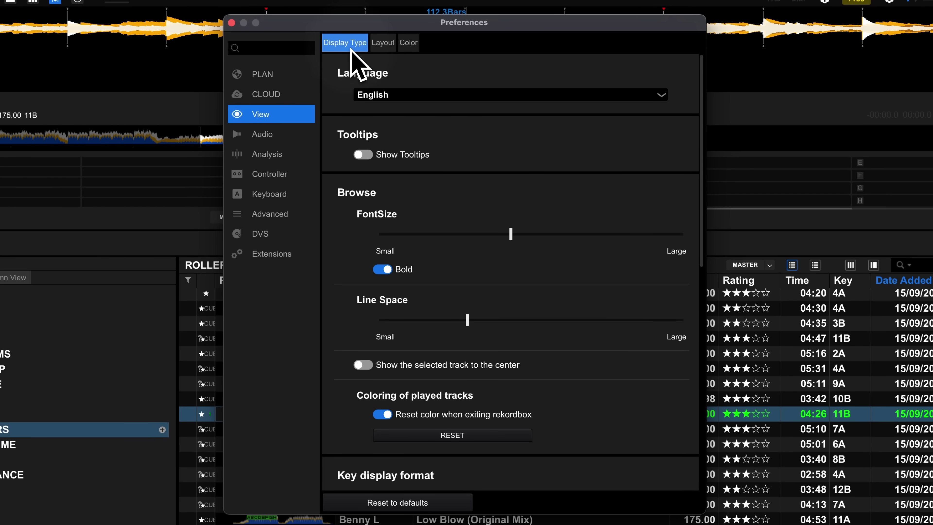
Scroll to Beat Count Display, scrub deck 1 to watch the bar count, then close Preferences
{"action": "scroll", "coordinate": [382, 294], "scroll_direction": "down", "scroll_amount": 10}
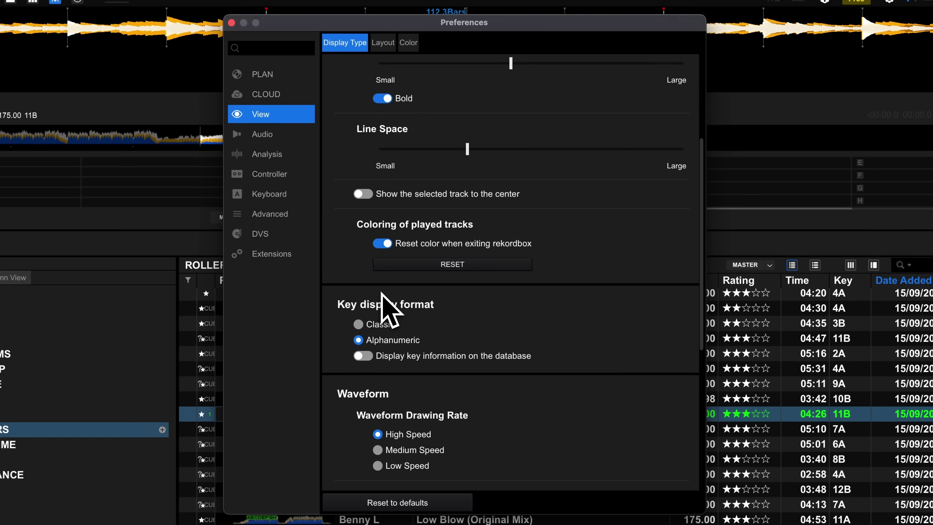
{"action": "scroll", "coordinate": [381, 293], "scroll_direction": "down", "scroll_amount": 10}
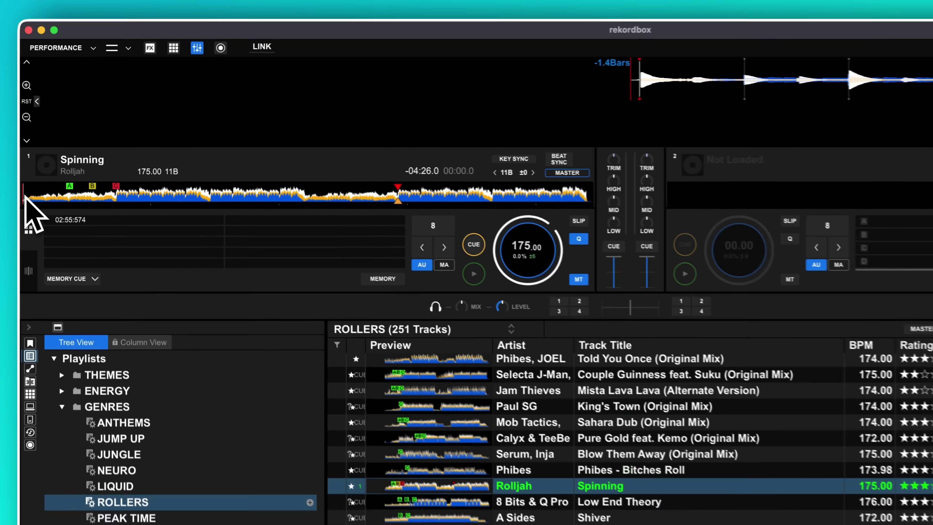
{"action": "left_click_drag", "start_coordinate": [25, 197], "coordinate": [97, 196]}
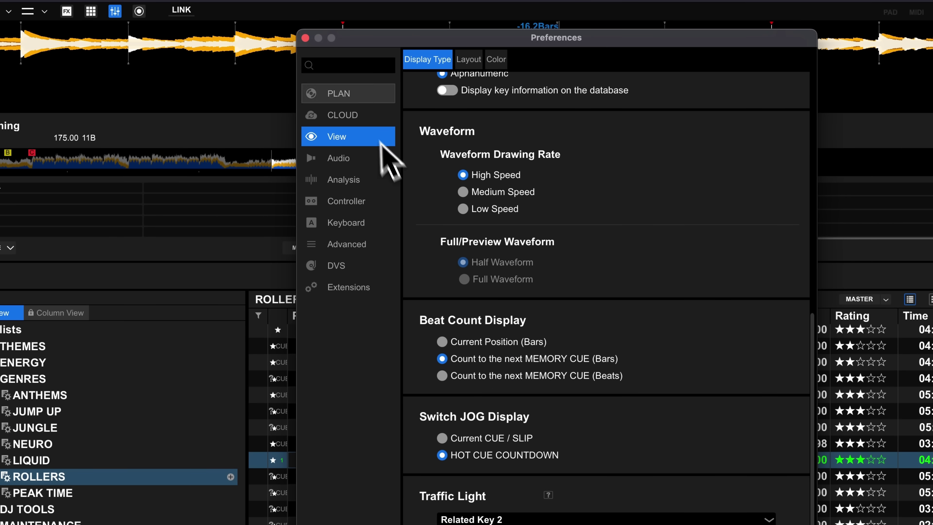
{"action": "left_click", "coordinate": [305, 38]}
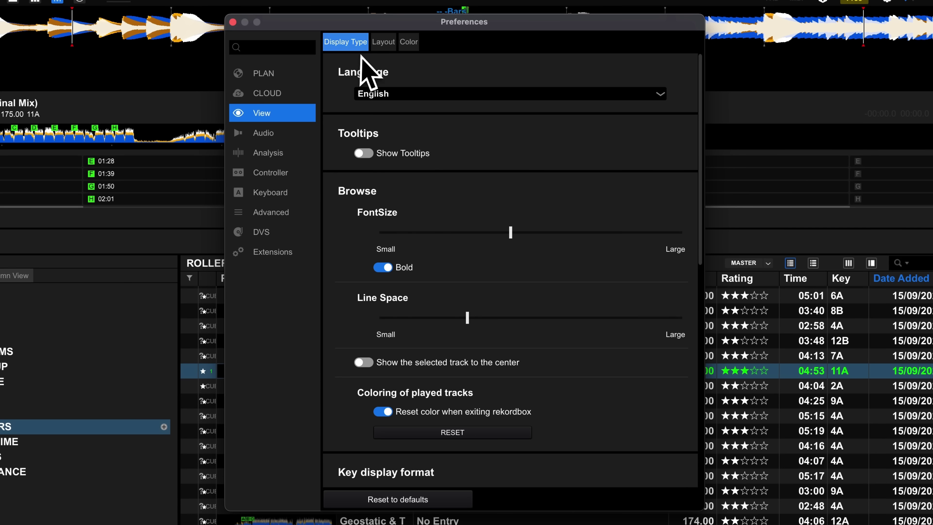
Set PAD Mode to PAD Display in the Layout preferences, then switch deck 1's pads to PAD FX
{"action": "left_click", "coordinate": [384, 42]}
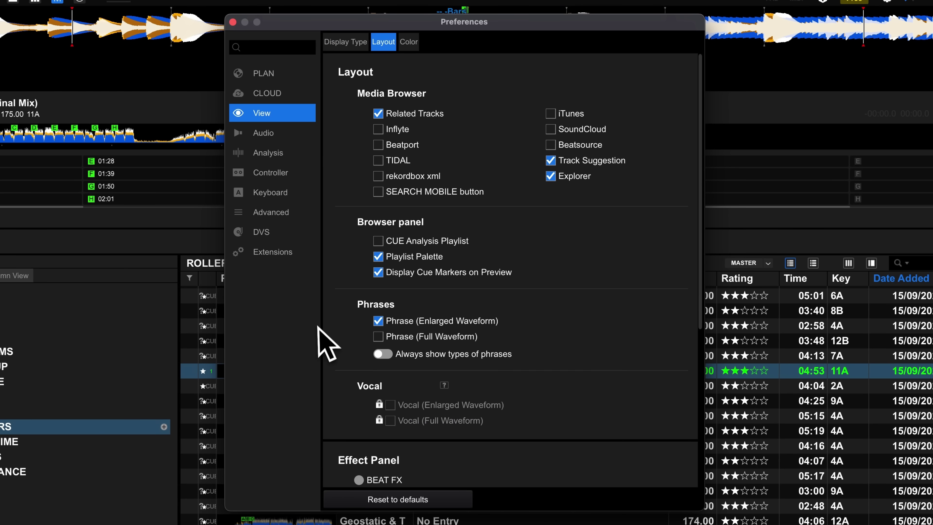
{"action": "scroll", "coordinate": [328, 344], "scroll_direction": "down", "scroll_amount": 10}
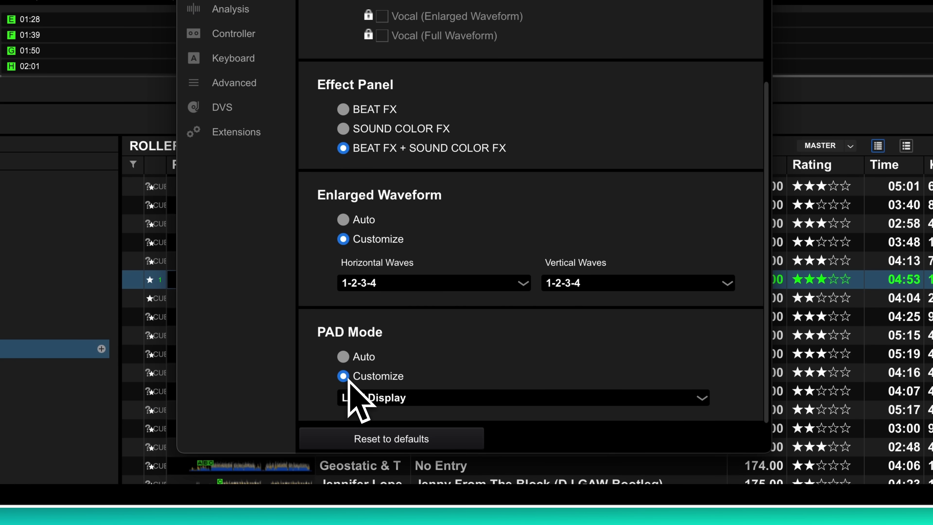
{"action": "left_click", "coordinate": [359, 398]}
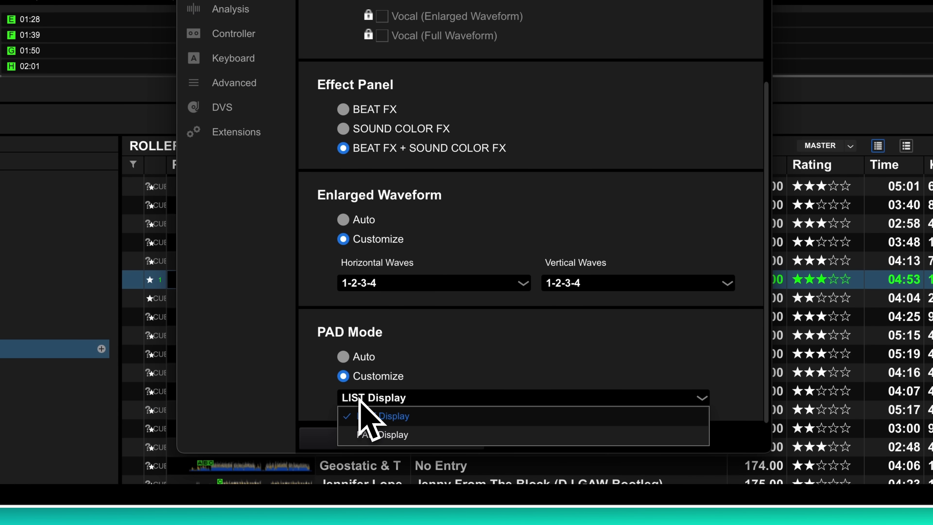
{"action": "left_click", "coordinate": [378, 435]}
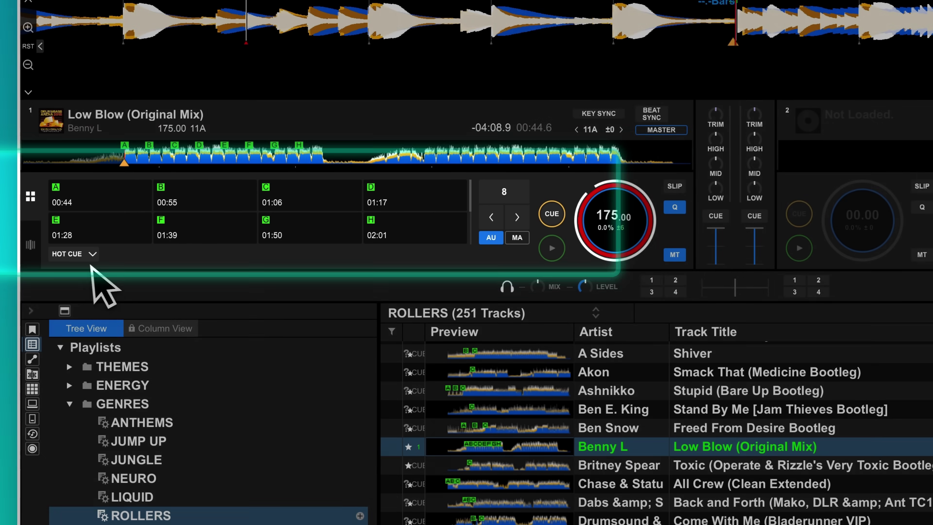
{"action": "left_click", "coordinate": [90, 252]}
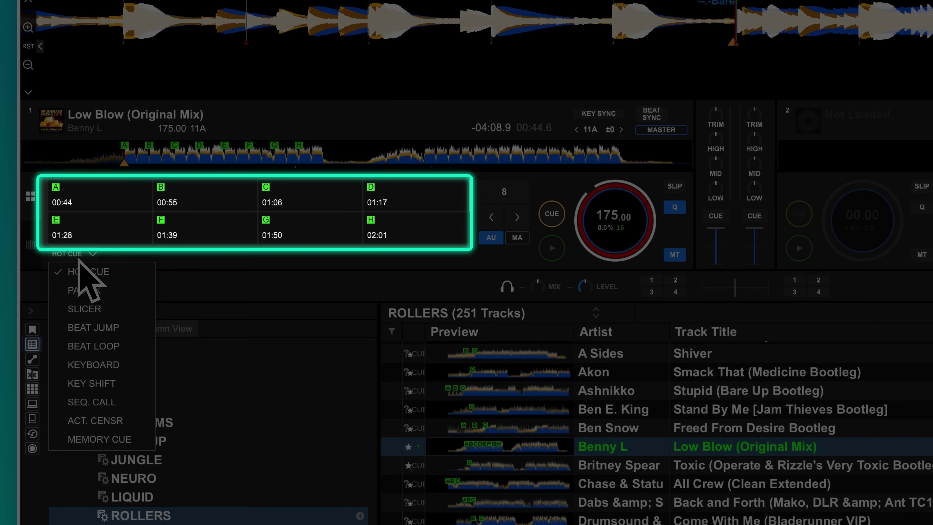
{"action": "left_click", "coordinate": [88, 291]}
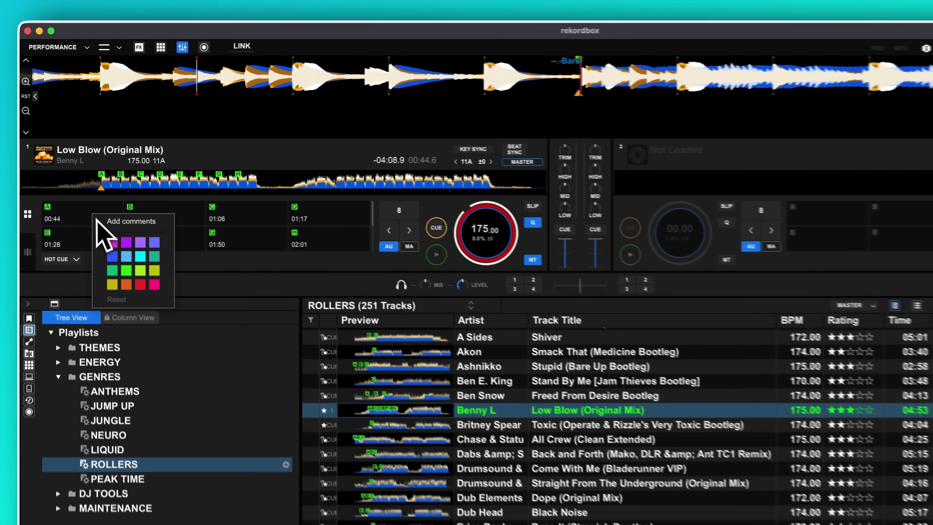
Make hot cues B and C purple and D blue-violet, then bring up colour choices for E and G
{"action": "left_click", "coordinate": [114, 205]}
{"action": "right_click", "coordinate": [192, 200]}
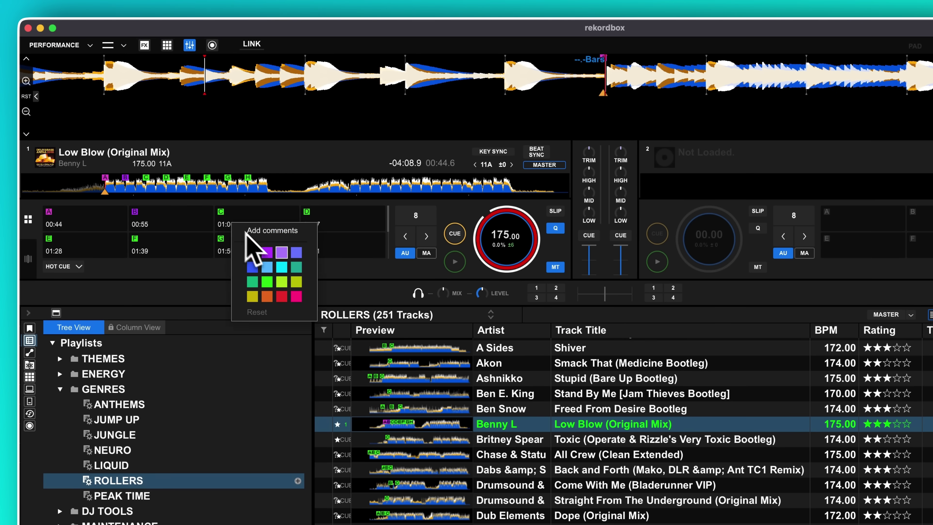
{"action": "left_click", "coordinate": [281, 252]}
{"action": "right_click", "coordinate": [341, 219]}
{"action": "left_click", "coordinate": [402, 250]}
{"action": "right_click", "coordinate": [102, 250]}
{"action": "right_click", "coordinate": [246, 254]}
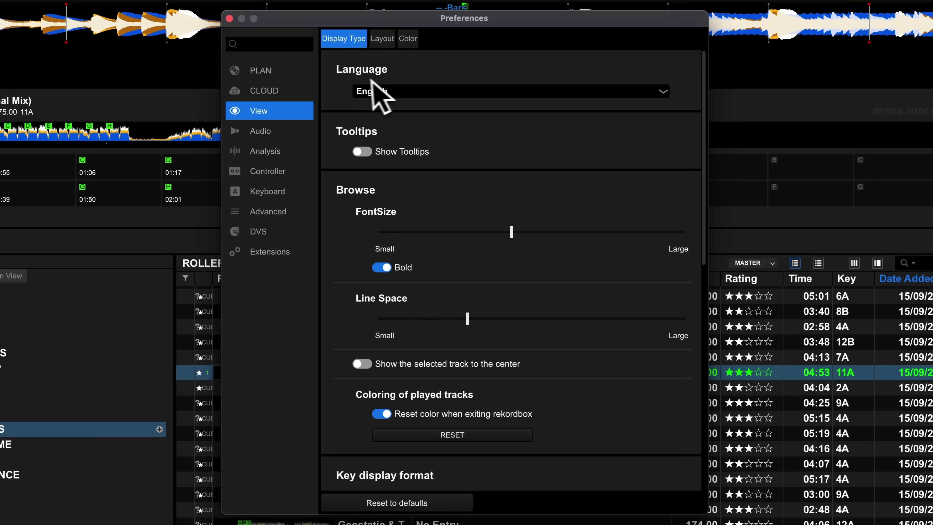
In View > Color, try the COLD1 and COLD2 hot cue schemes, settle on COLORFUL, and close Preferences
{"action": "left_click", "coordinate": [280, 107]}
{"action": "left_click", "coordinate": [408, 39]}
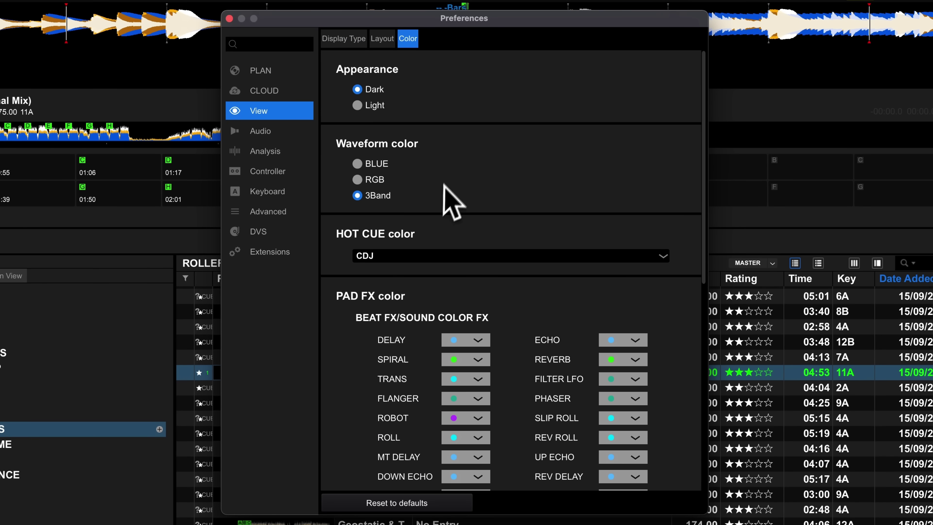
{"action": "left_click", "coordinate": [412, 254]}
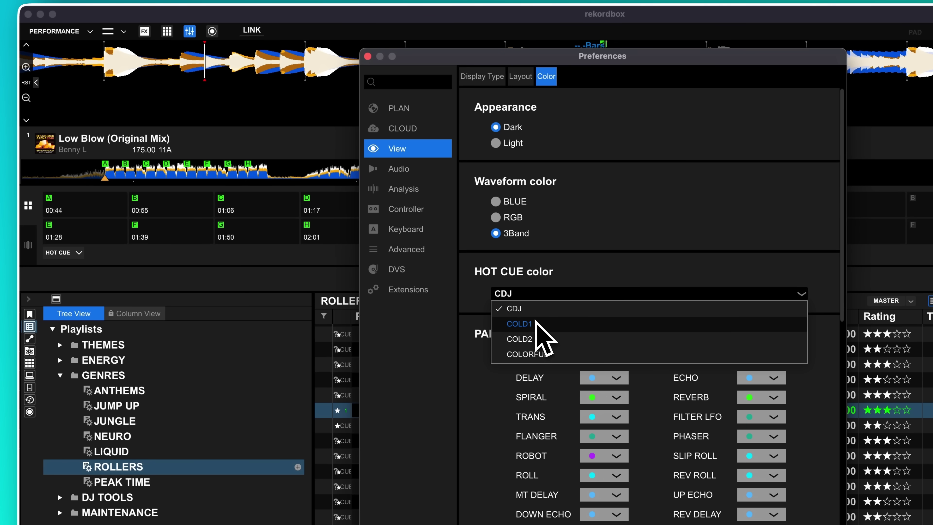
{"action": "left_click", "coordinate": [494, 323]}
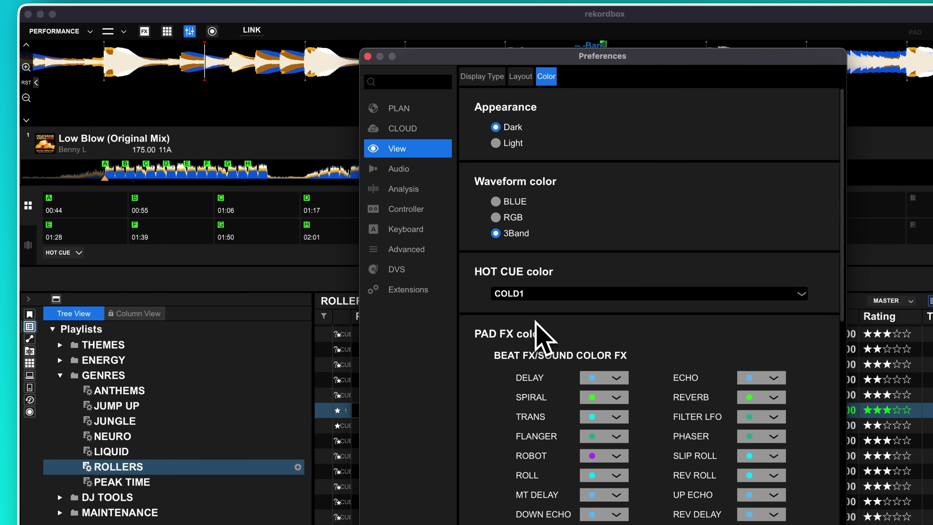
{"action": "left_click", "coordinate": [534, 293]}
{"action": "left_click", "coordinate": [529, 339]}
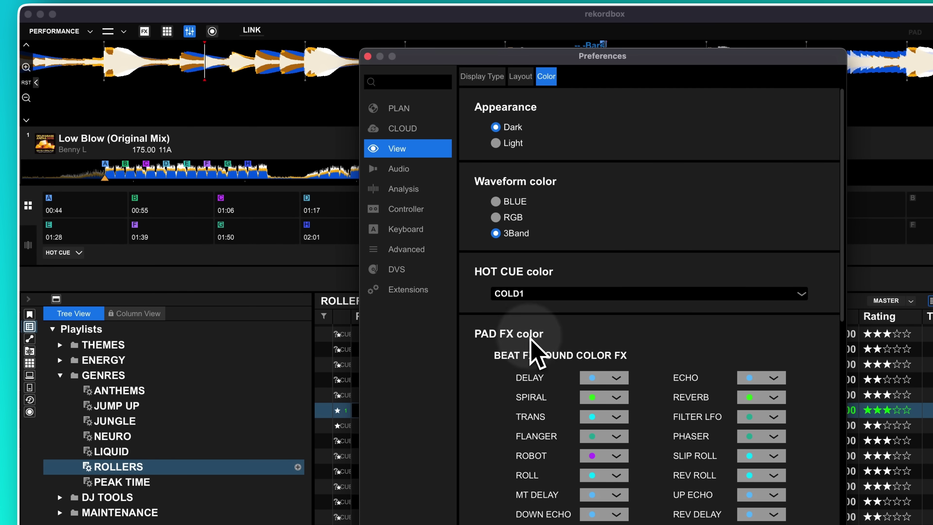
{"action": "left_click", "coordinate": [532, 296]}
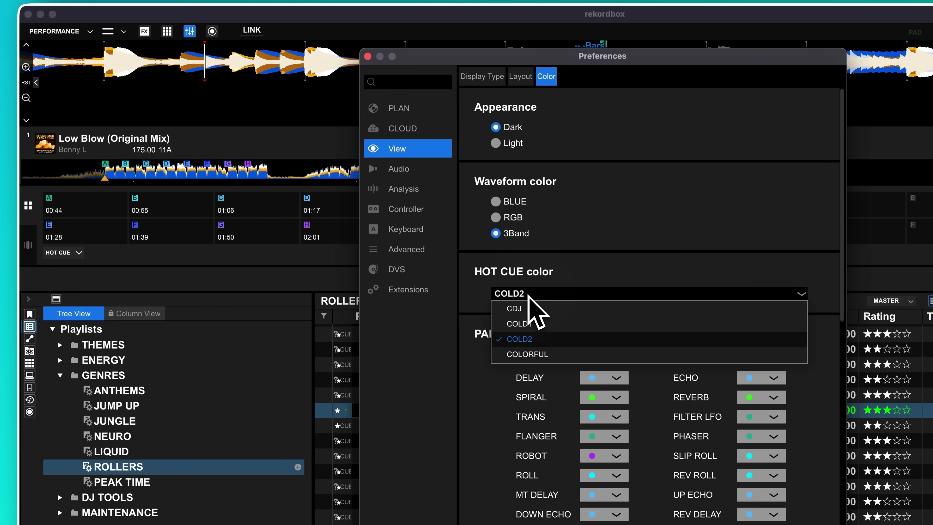
{"action": "left_click", "coordinate": [523, 355]}
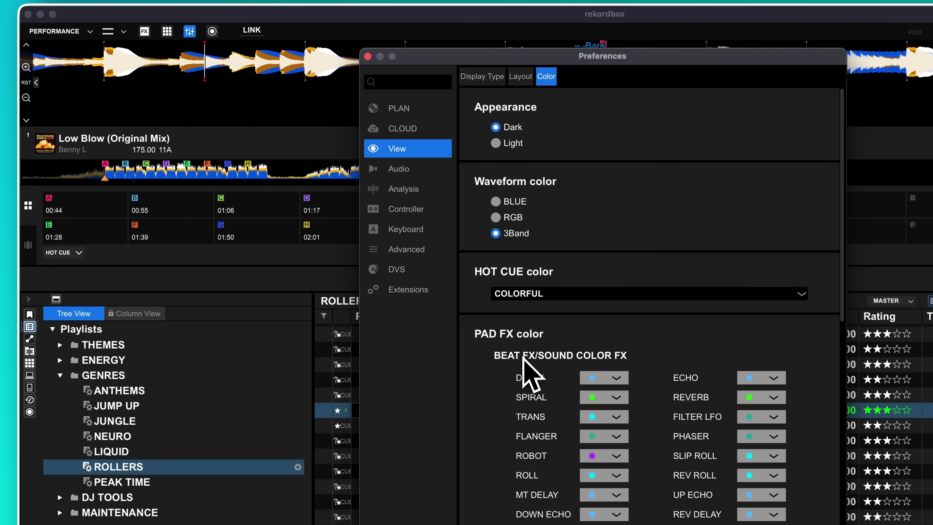
{"action": "left_click", "coordinate": [367, 56]}
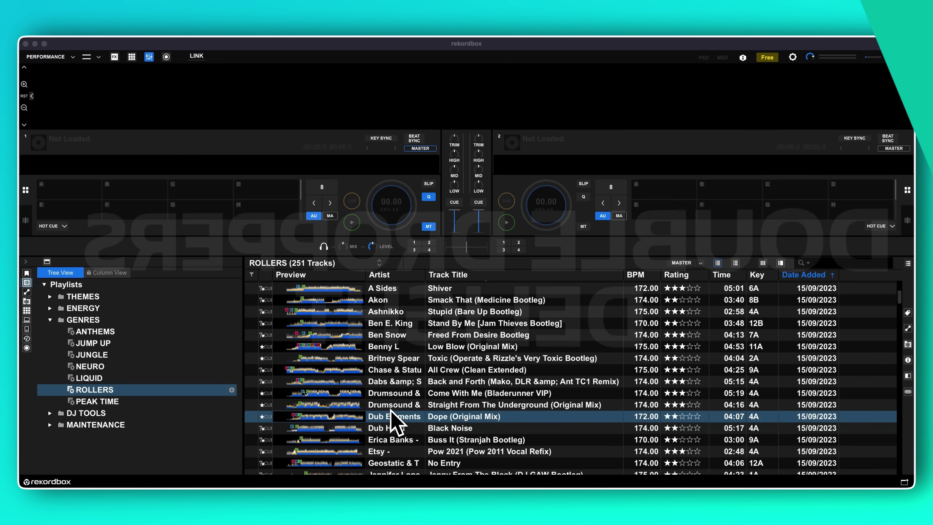
Load 'Dope (Original Mix)' onto deck 1 and open the Controller > Deck preferences
{"action": "left_click_drag", "start_coordinate": [390, 417], "coordinate": [347, 211]}
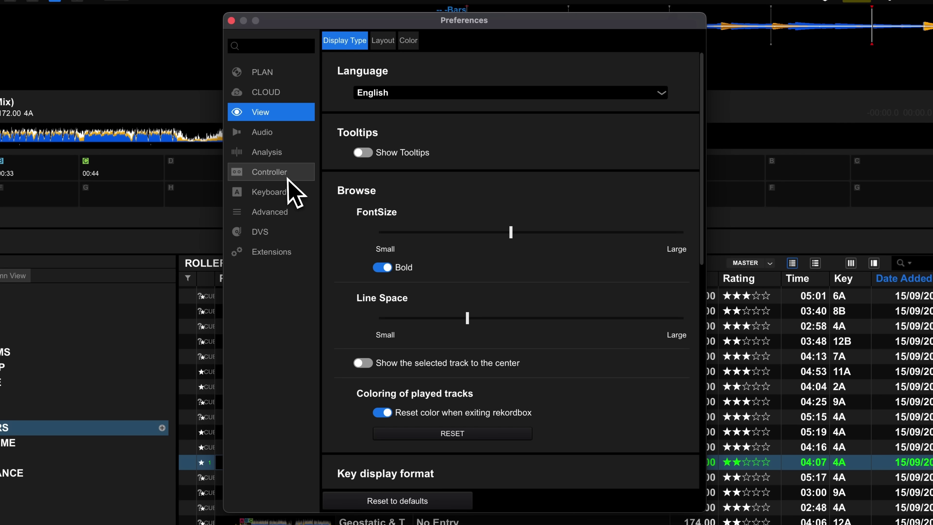
{"action": "left_click", "coordinate": [288, 178]}
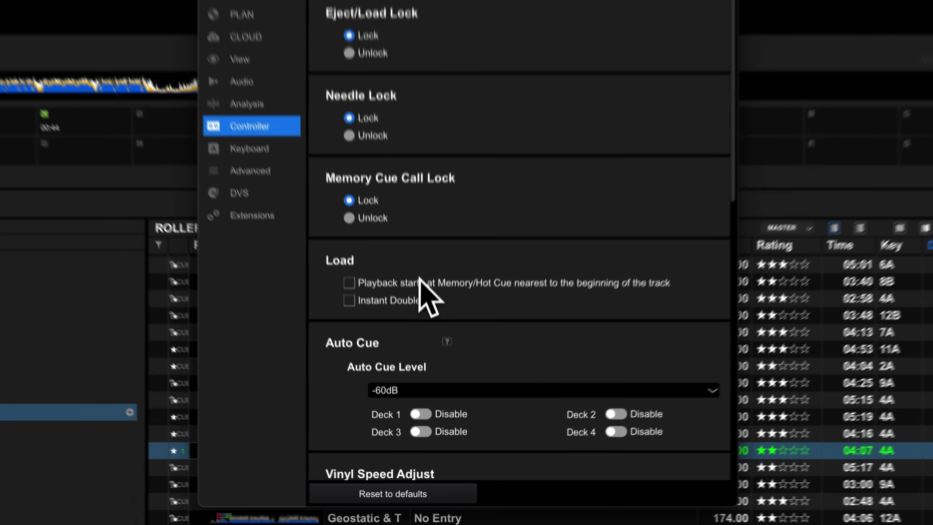
Tick 'Playback starts at Memory/Hot Cue nearest to the beginning of the track' in Controller > Deck
{"action": "left_click", "coordinate": [421, 314]}
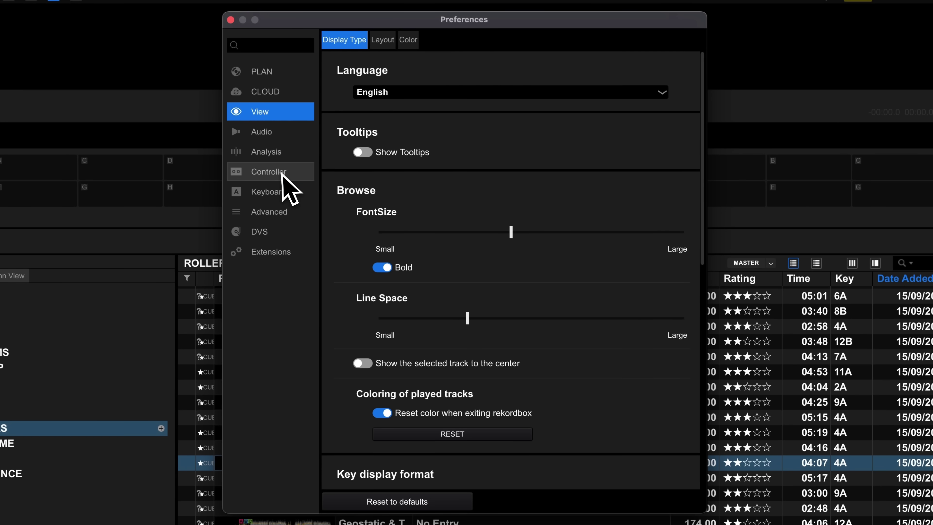
{"action": "left_click", "coordinate": [282, 173]}
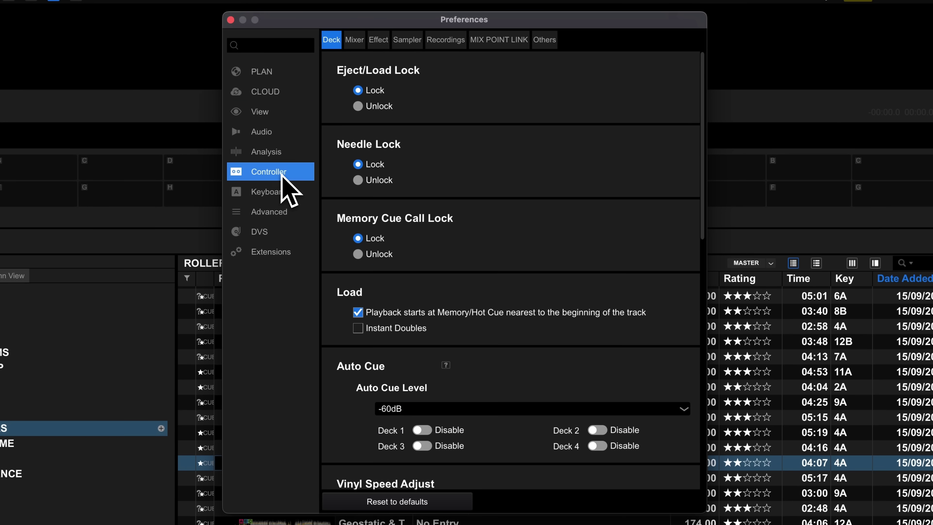
{"action": "left_click", "coordinate": [354, 40]}
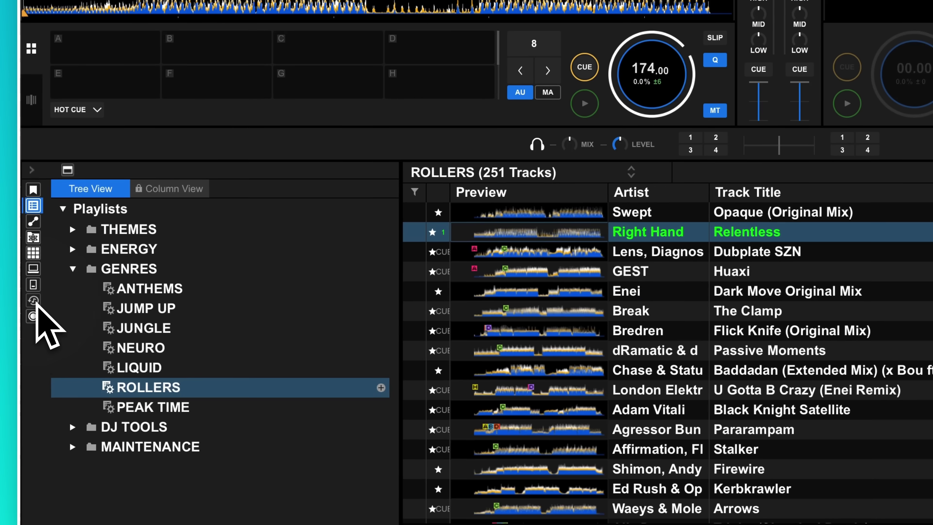
Show the play history lists from the sidebar
{"action": "left_click", "coordinate": [27, 339]}
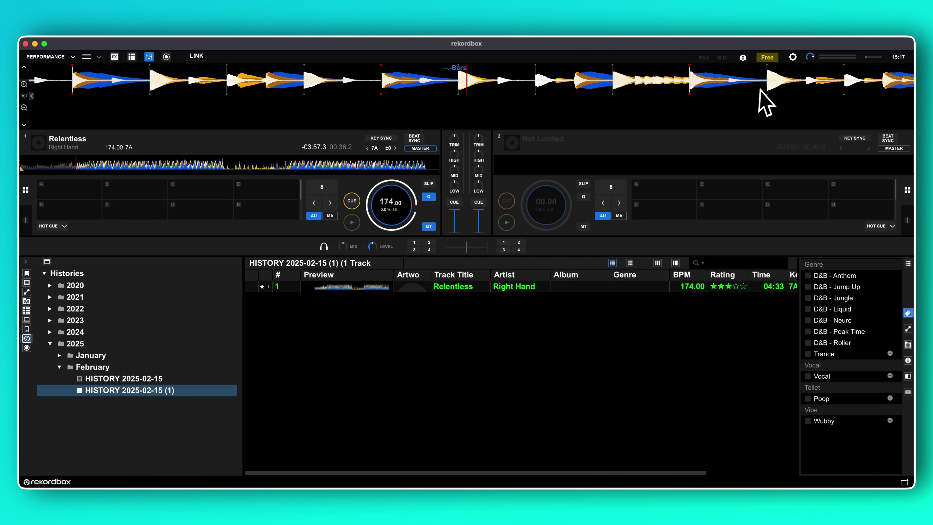
Lower the Histories playback time in Advanced > Browse from 31 to 25 seconds
{"action": "left_click", "coordinate": [792, 57]}
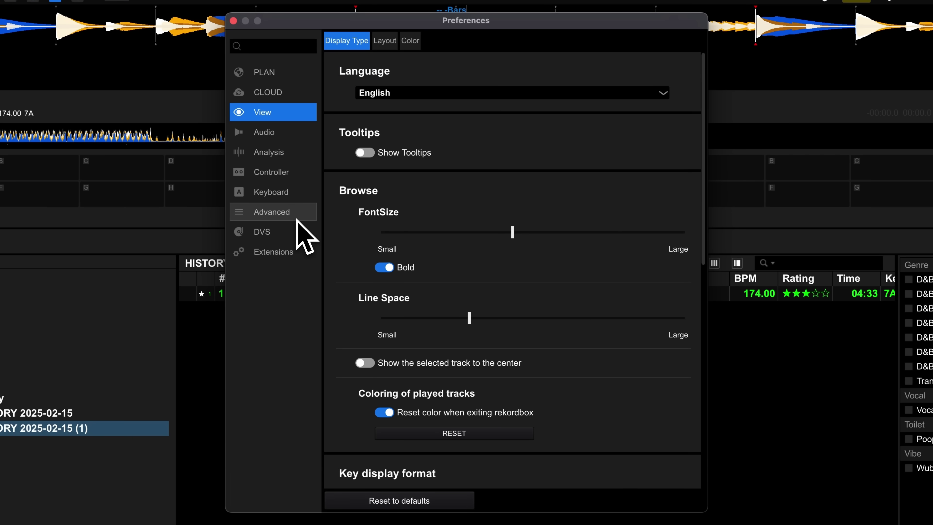
{"action": "left_click", "coordinate": [297, 218]}
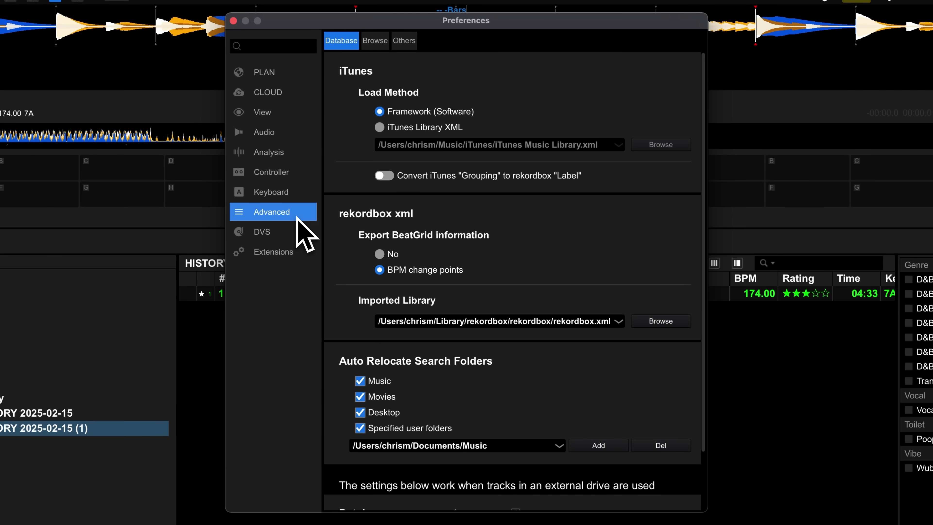
{"action": "left_click", "coordinate": [373, 41]}
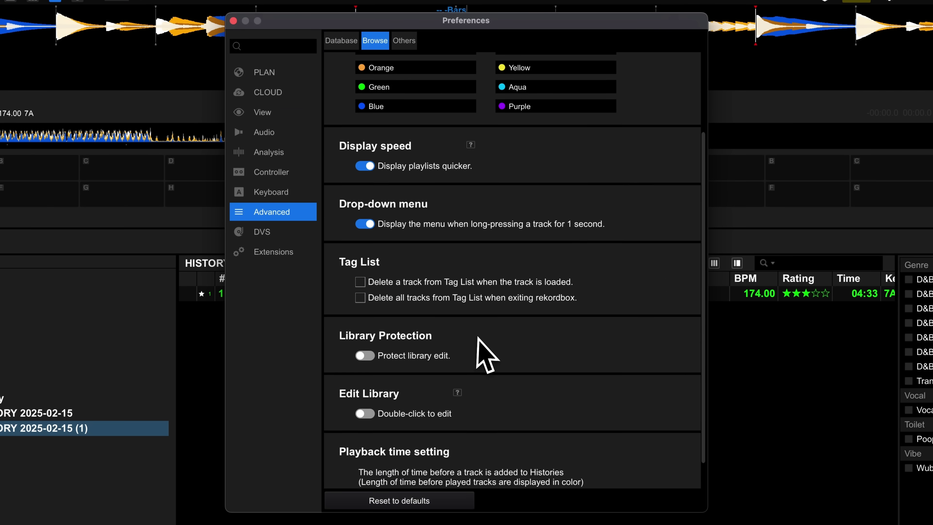
{"action": "scroll", "coordinate": [483, 348], "scroll_direction": "down", "scroll_amount": 5}
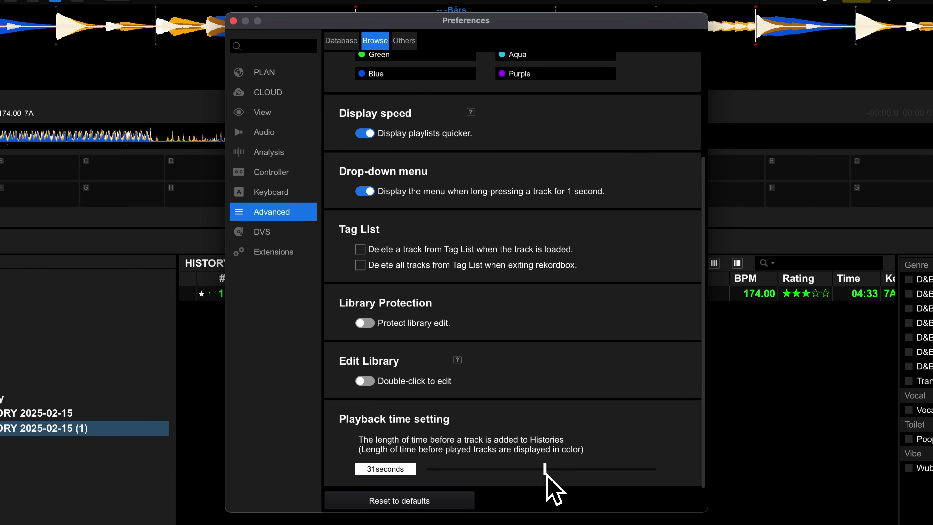
{"action": "left_click_drag", "start_coordinate": [547, 474], "coordinate": [525, 474]}
{"action": "left_click_drag", "start_coordinate": [552, 426], "coordinate": [548, 423]}
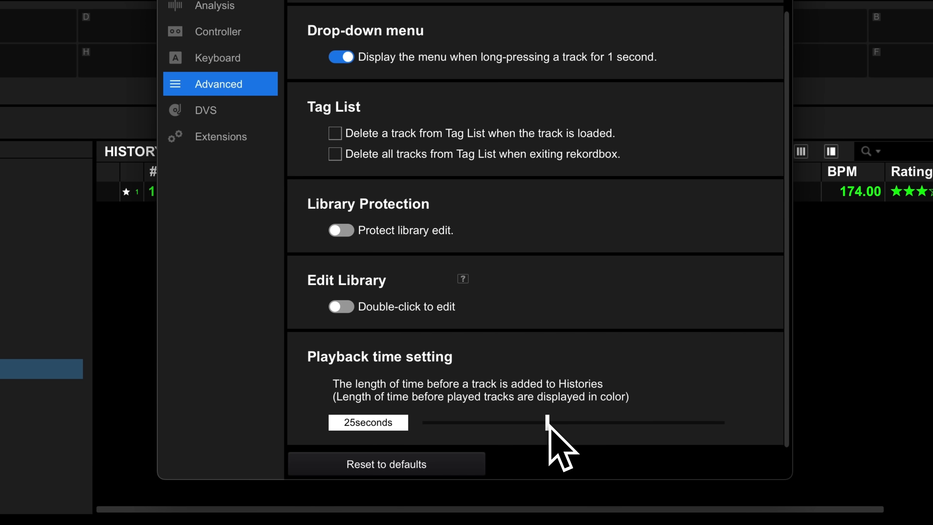